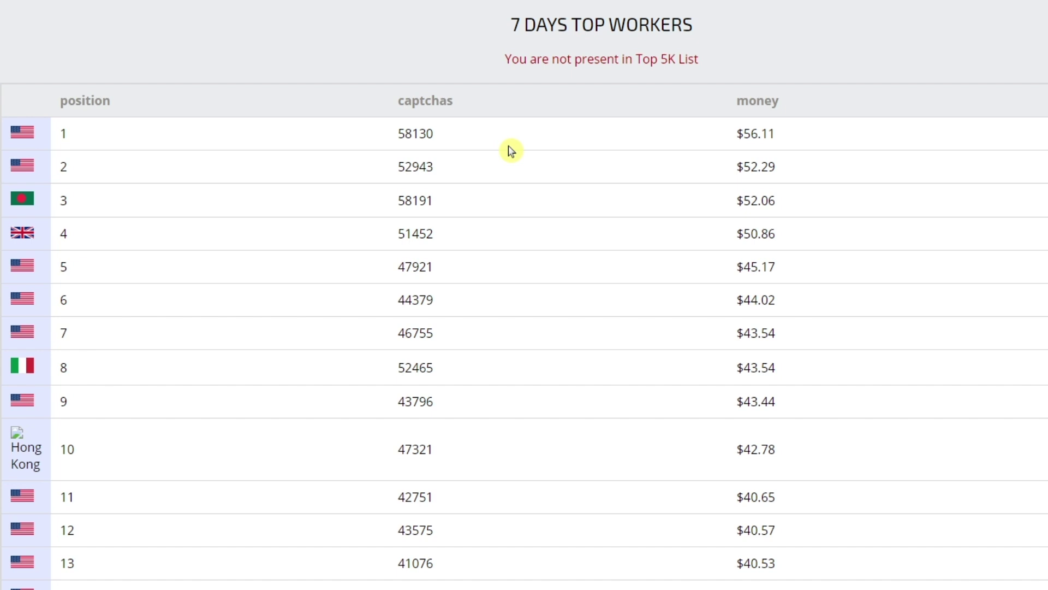
Highlight the 7 DAYS TOP WORKERS heading and the top three earnings: $56.11, $52.29, $52.06.
left_click_drag(495, 21, 715, 32)
left_click(716, 32)
left_click_drag(689, 142, 826, 145)
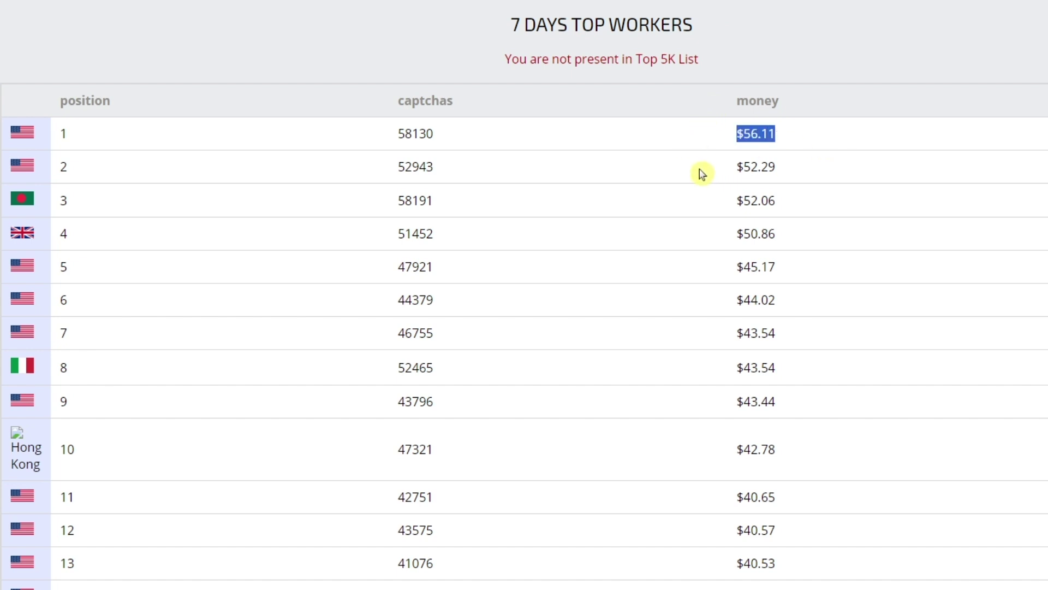
left_click_drag(703, 173, 836, 172)
left_click_drag(709, 206, 795, 204)
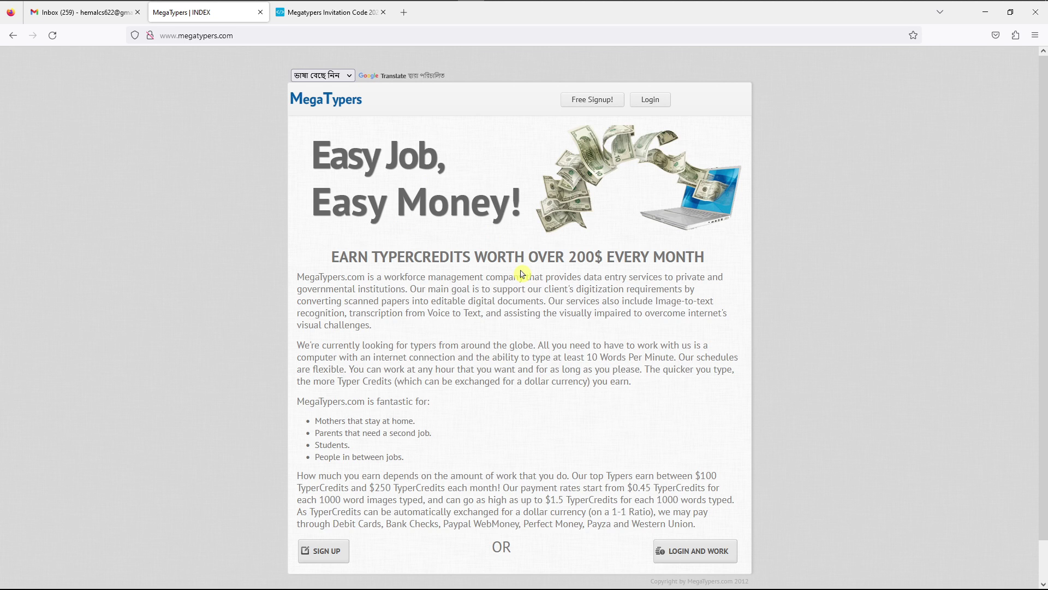
left_click_drag(570, 255, 714, 254)
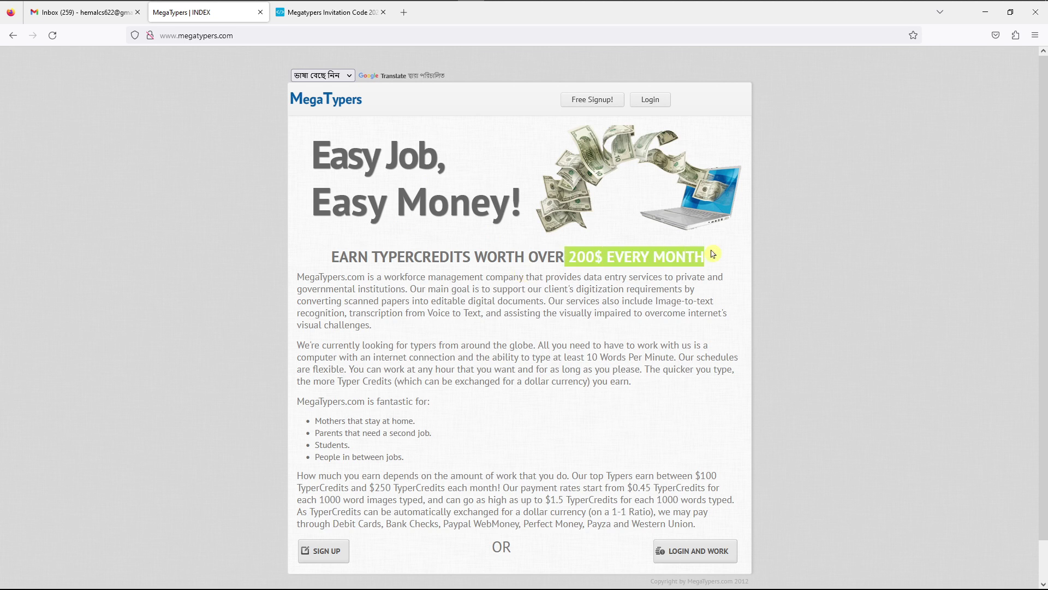
left_click(714, 254)
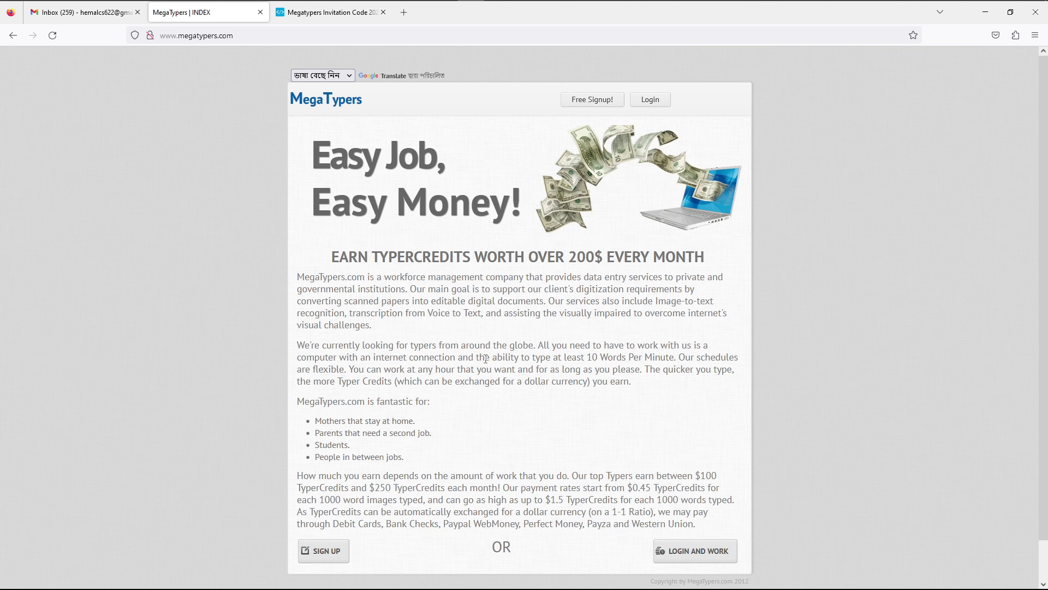
Search Google for 'megatypers' in a new tab and open the MegaTypers free sign-up page.
left_click(404, 12)
left_click(440, 306)
right_click(440, 306)
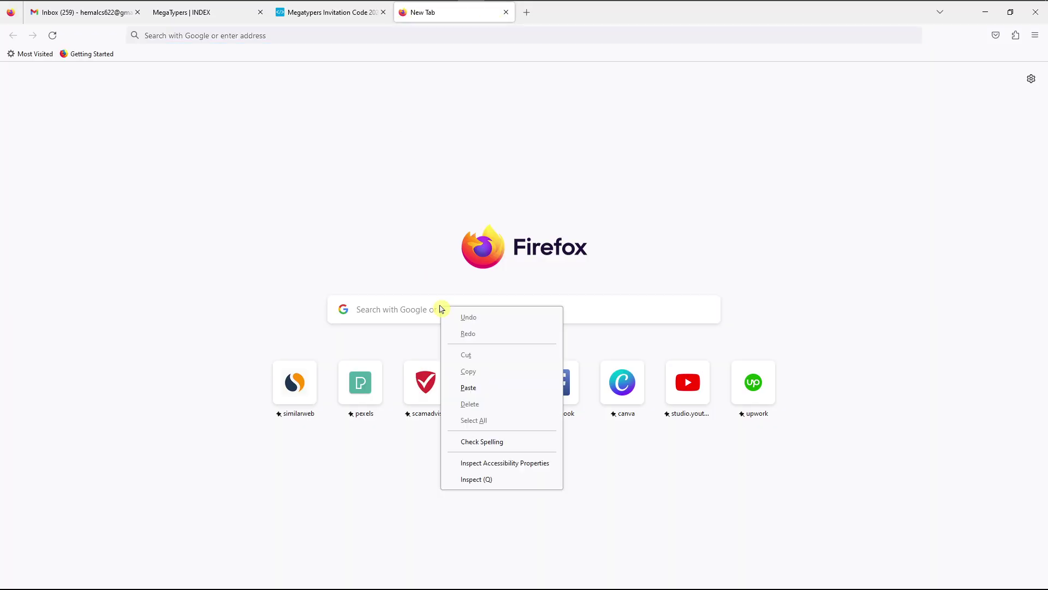
left_click(468, 389)
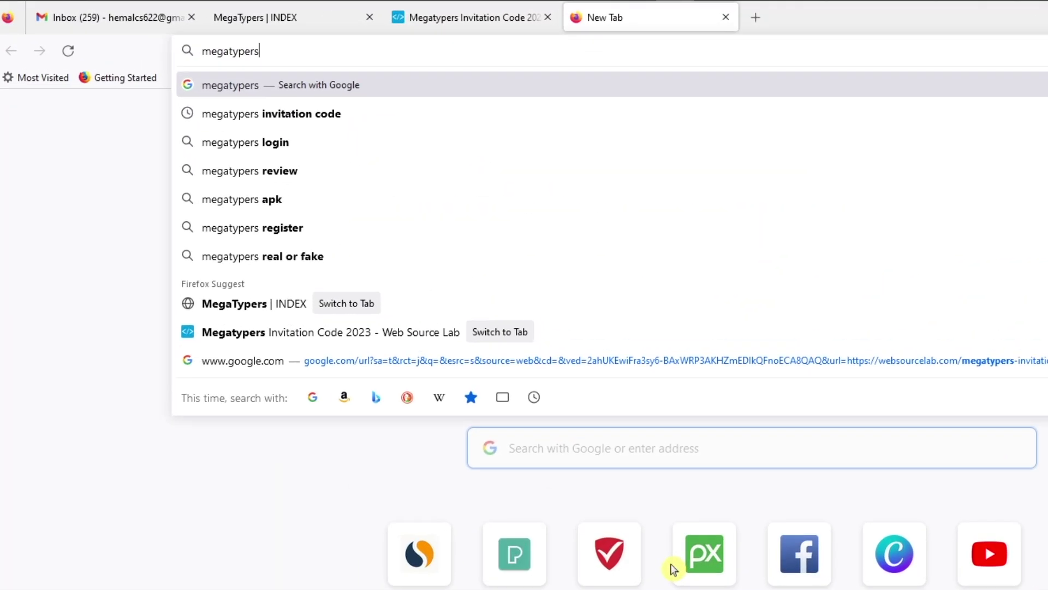
key("Return")
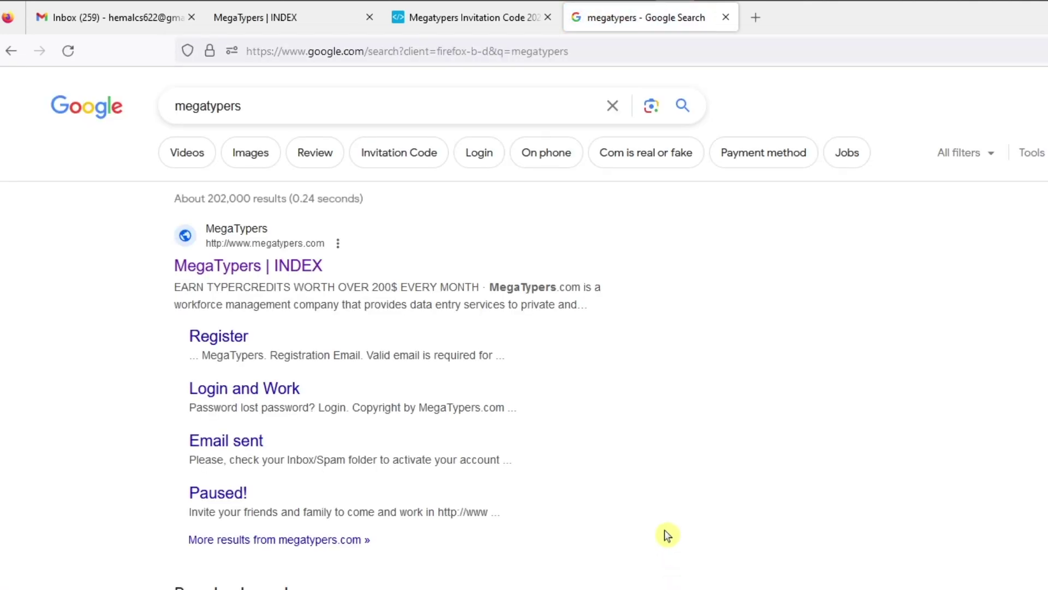
left_click(300, 274)
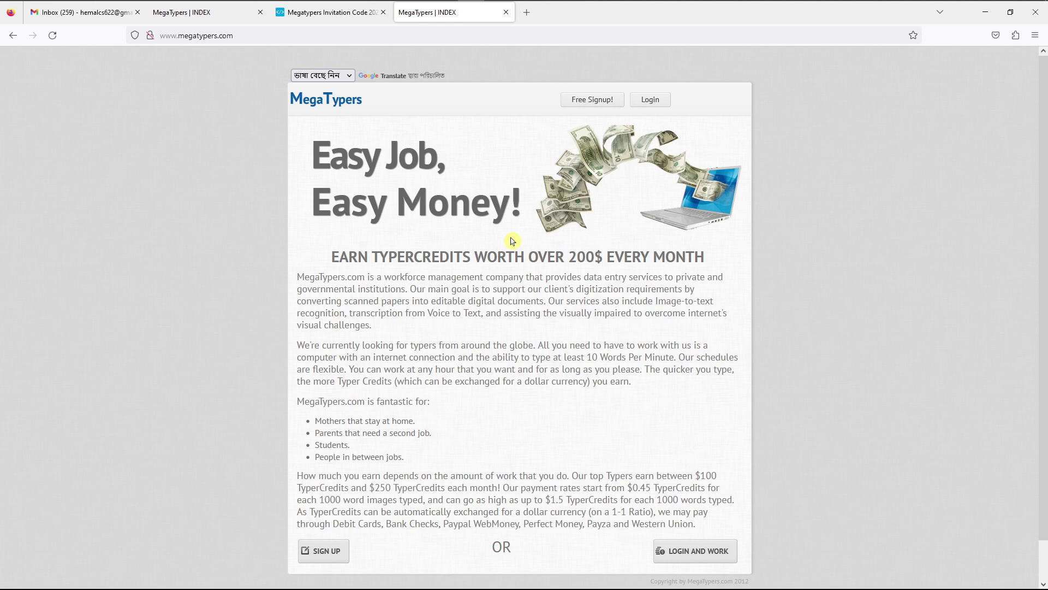
left_click(583, 106)
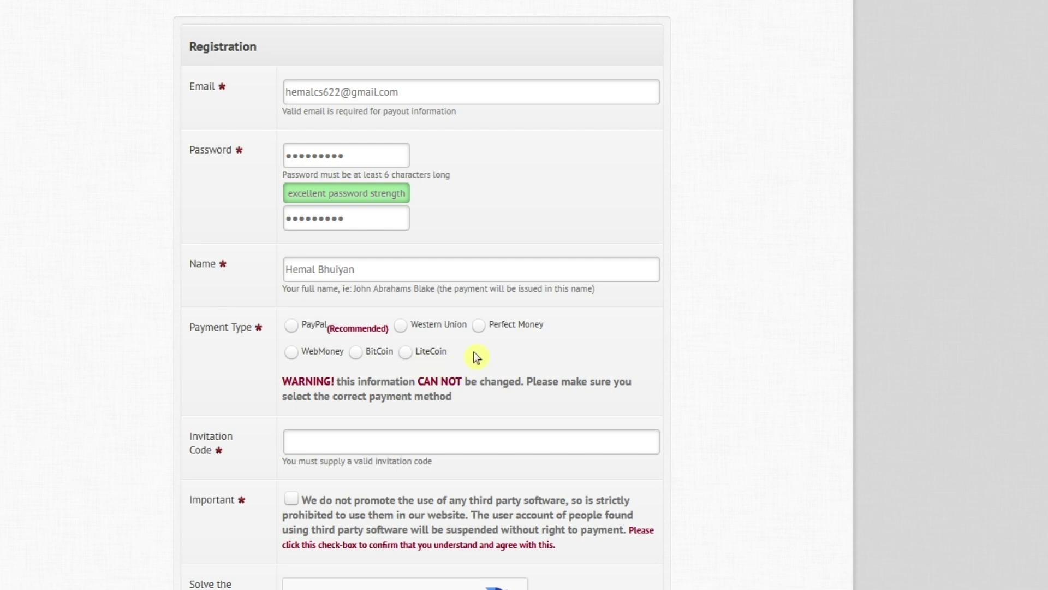
Select LiteCoin as the Payment Type and scroll down to its address field.
left_click(405, 352)
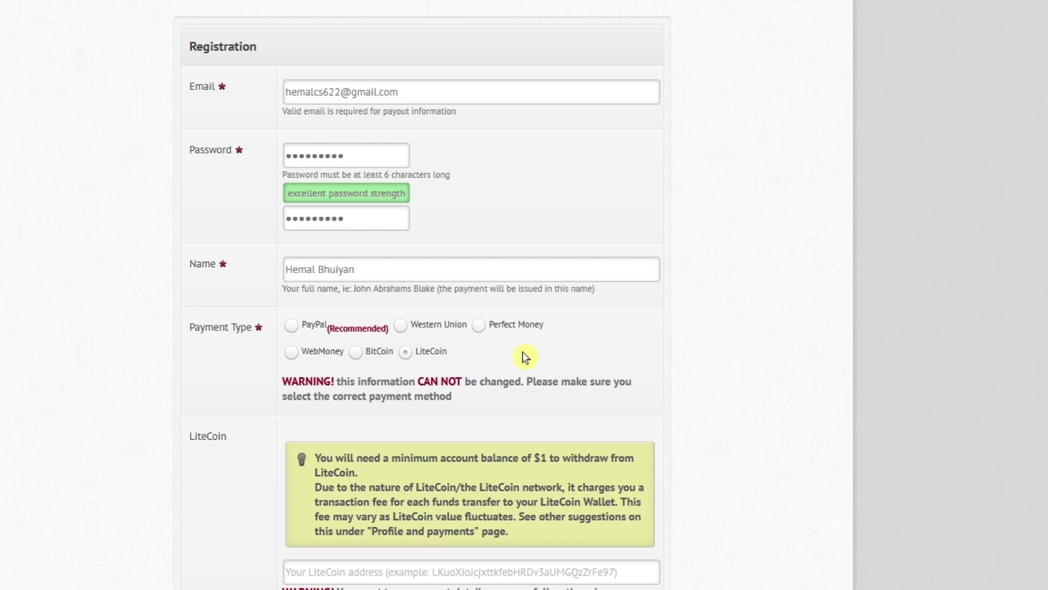
scroll(523, 352, "down", 2)
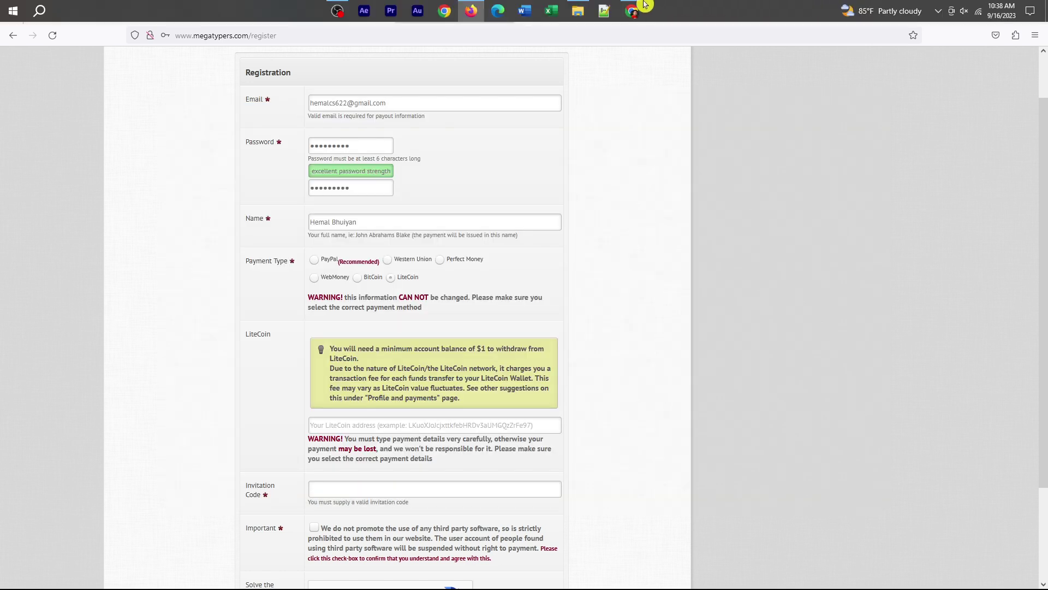
Copy the Trust Wallet Litecoin receive address and paste it into the form's LiteCoin address field.
left_click(632, 5)
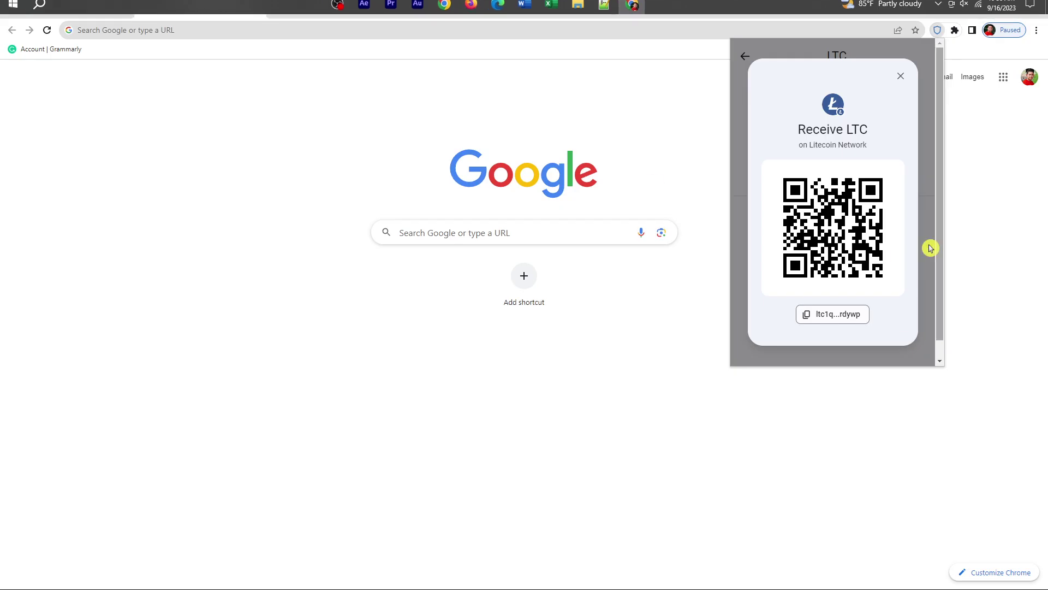
left_click(828, 319)
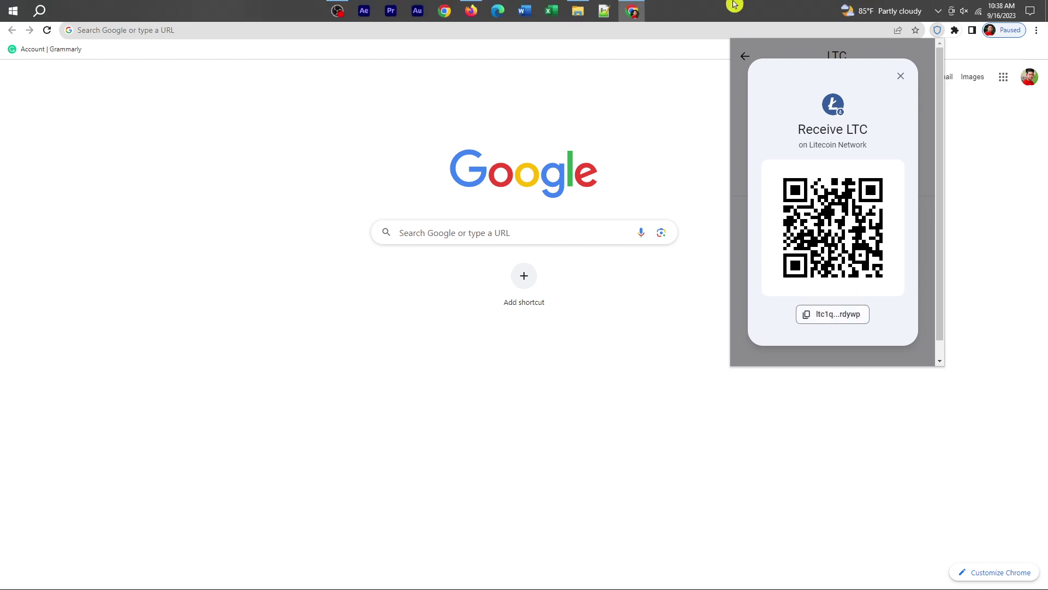
left_click(471, 11)
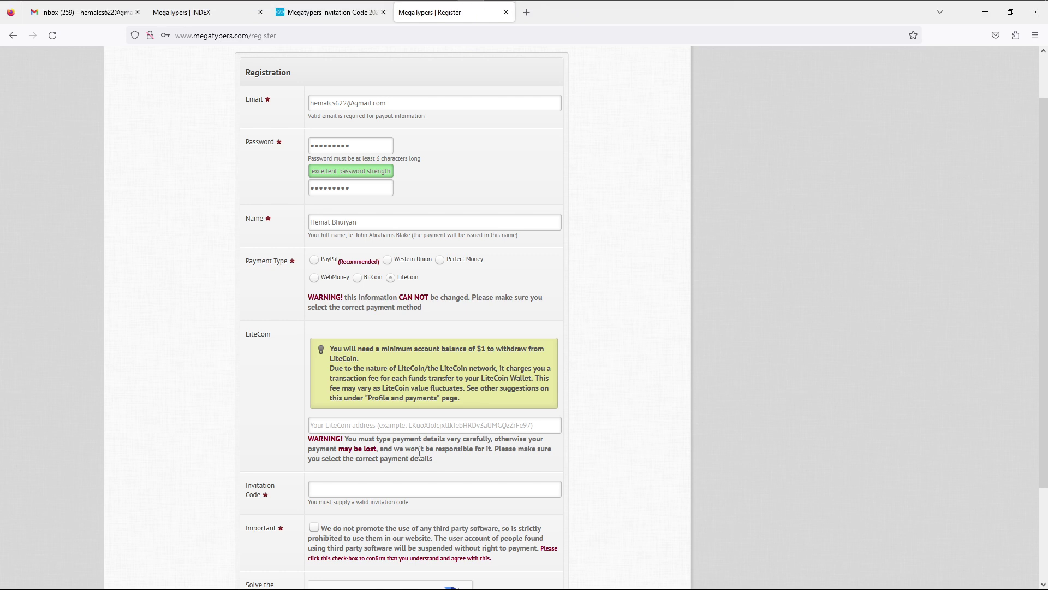
scroll(421, 431, "down", 1)
left_click(421, 369)
right_click(421, 370)
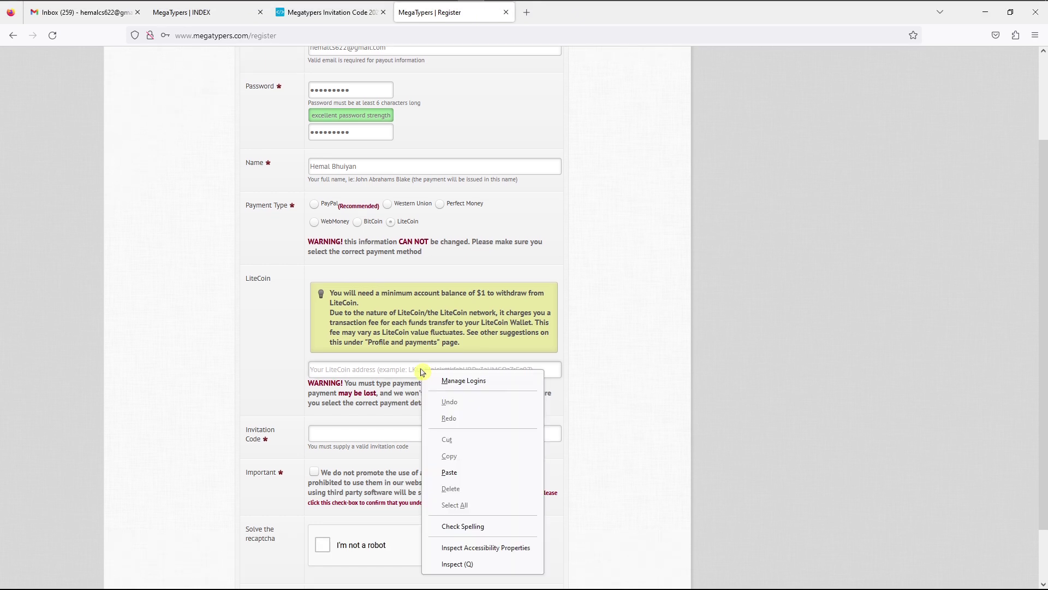
left_click(451, 468)
scroll(463, 417, "down", 1)
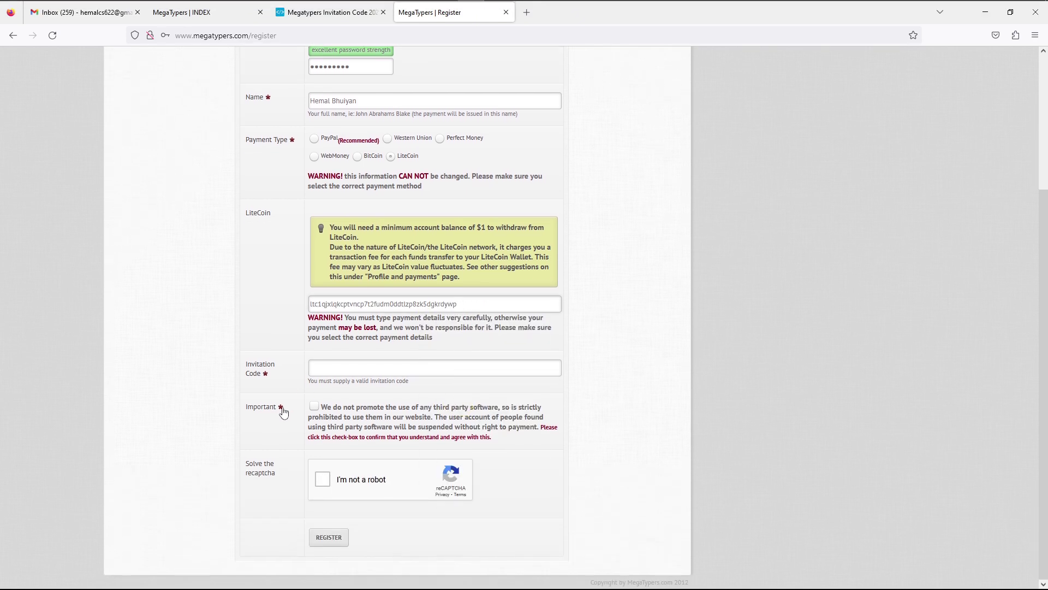
left_click(244, 366)
Open the Web Source Lab 'Megatypers Invitation Code 2023' article from the Google results.
left_click(331, 12)
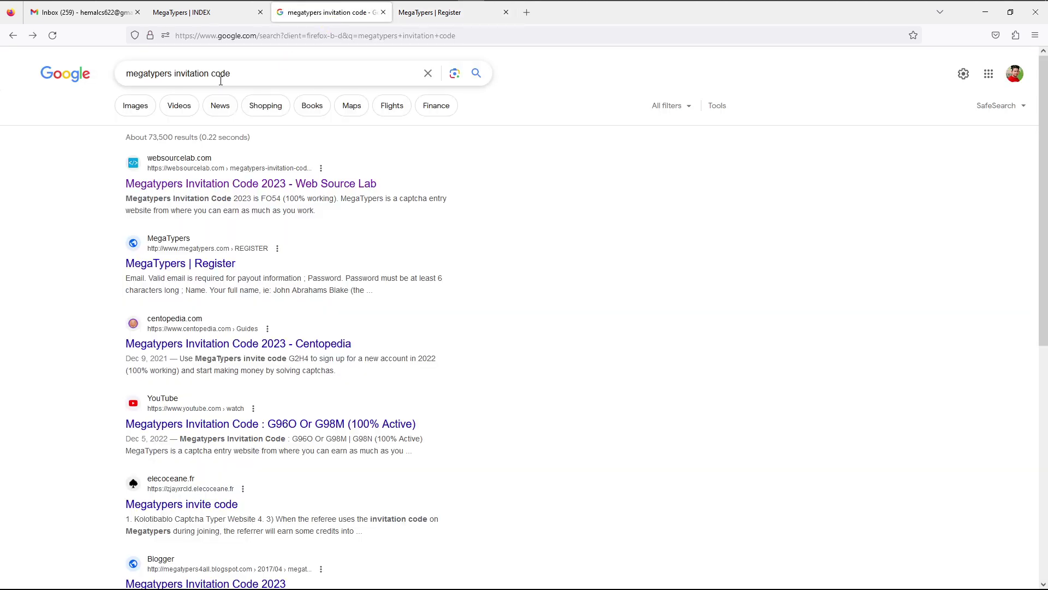
left_click_drag(258, 73, 125, 60)
left_click(278, 74)
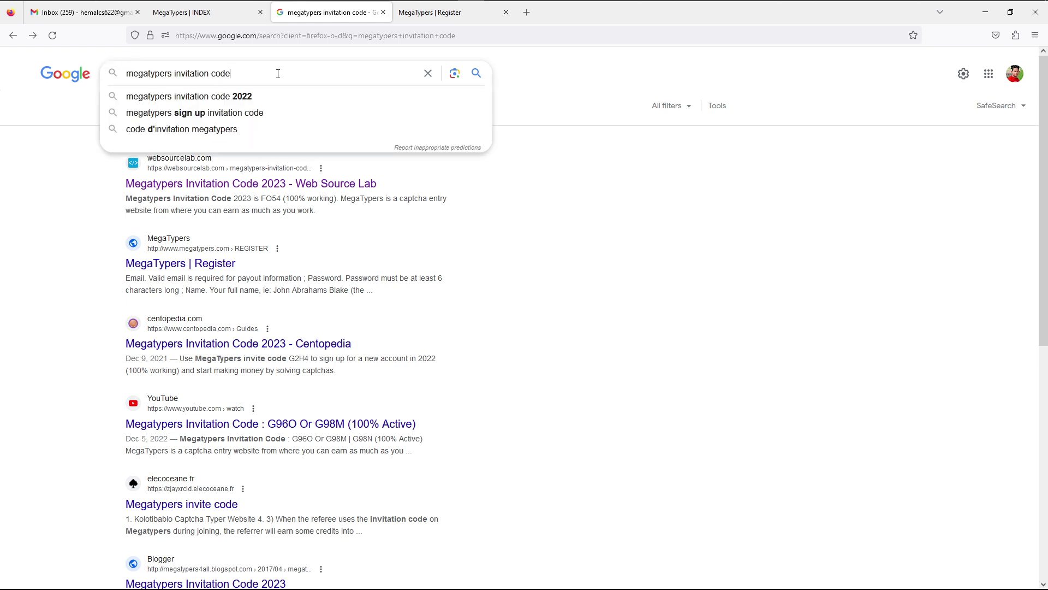
left_click(568, 237)
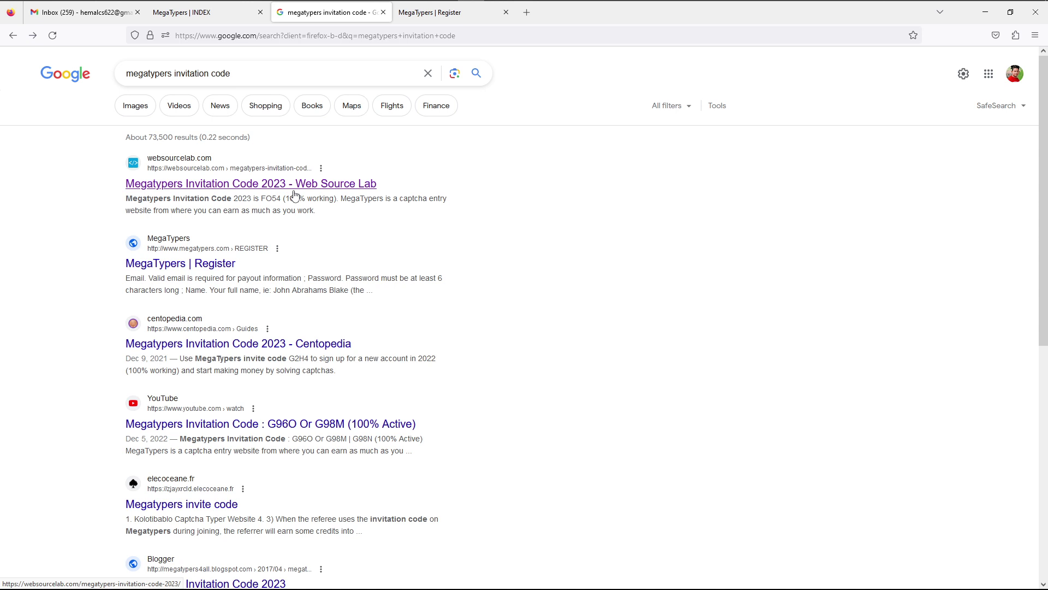
left_click(294, 195)
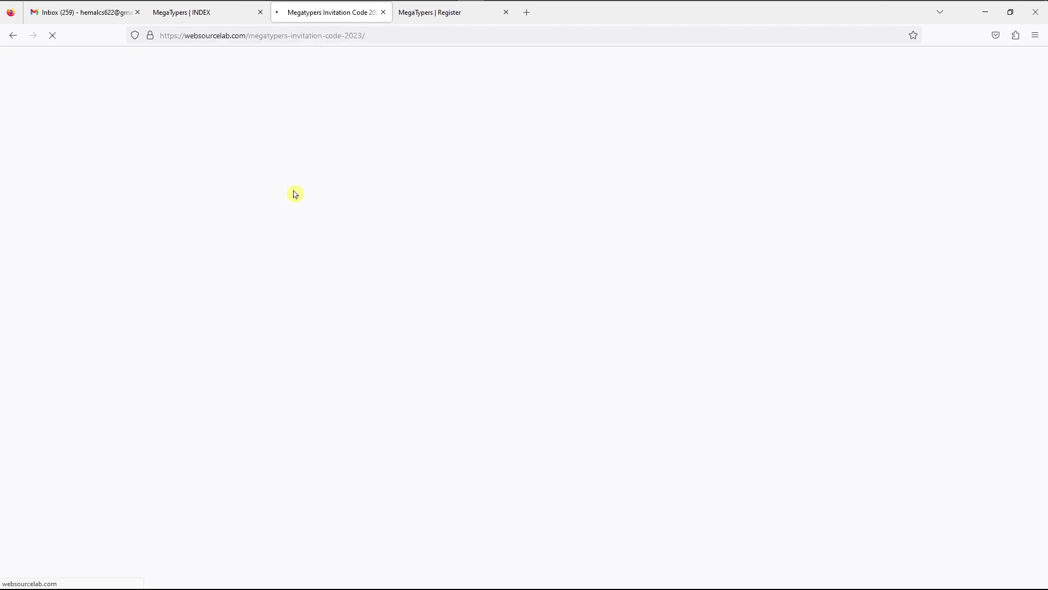
scroll(615, 326, "down", 3)
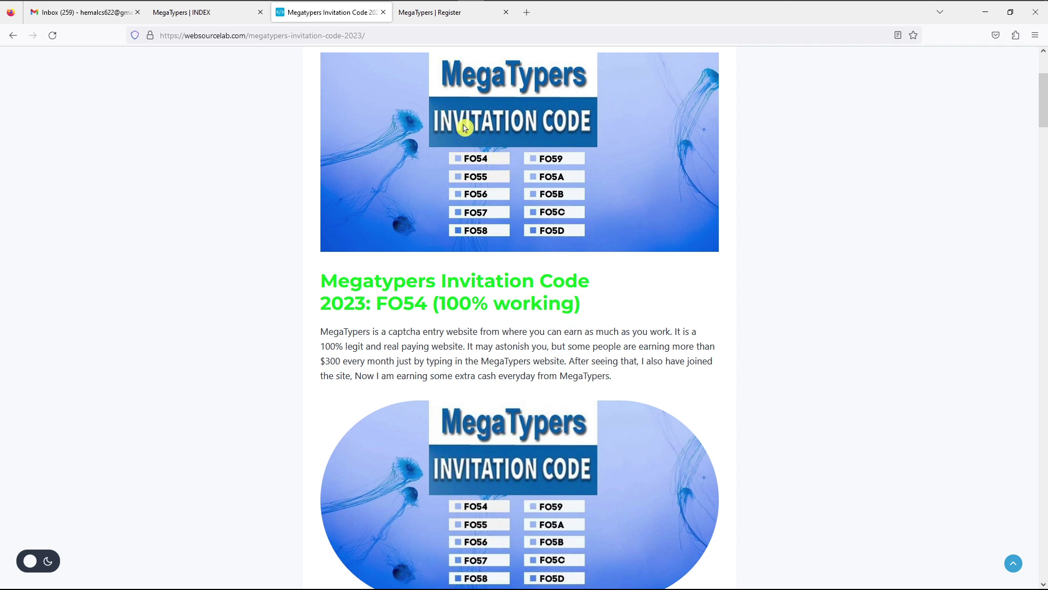
left_click(430, 16)
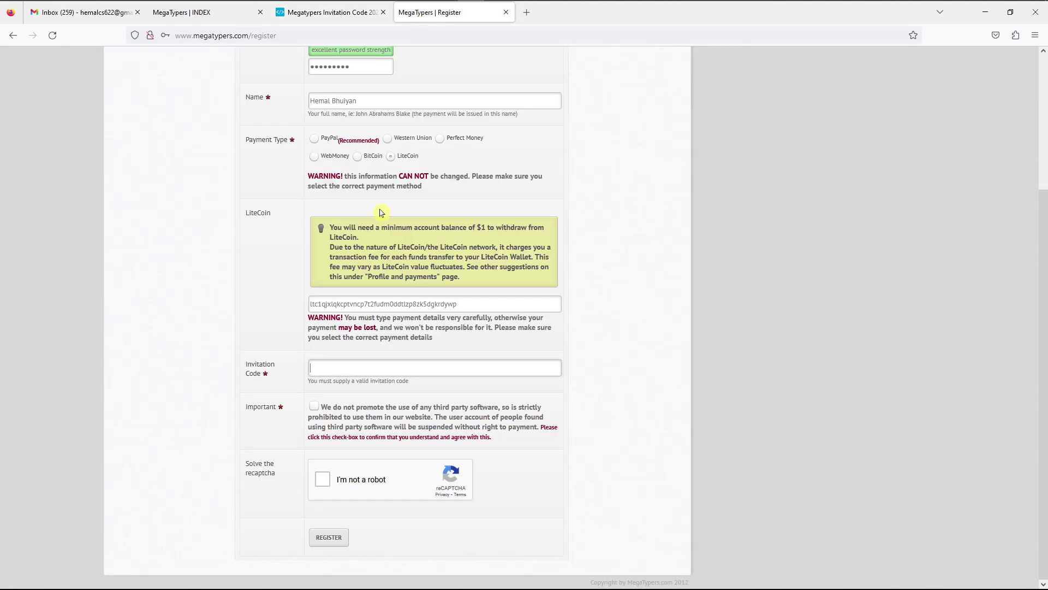
left_click(335, 372)
type("FO")
type("54")
left_click(324, 480)
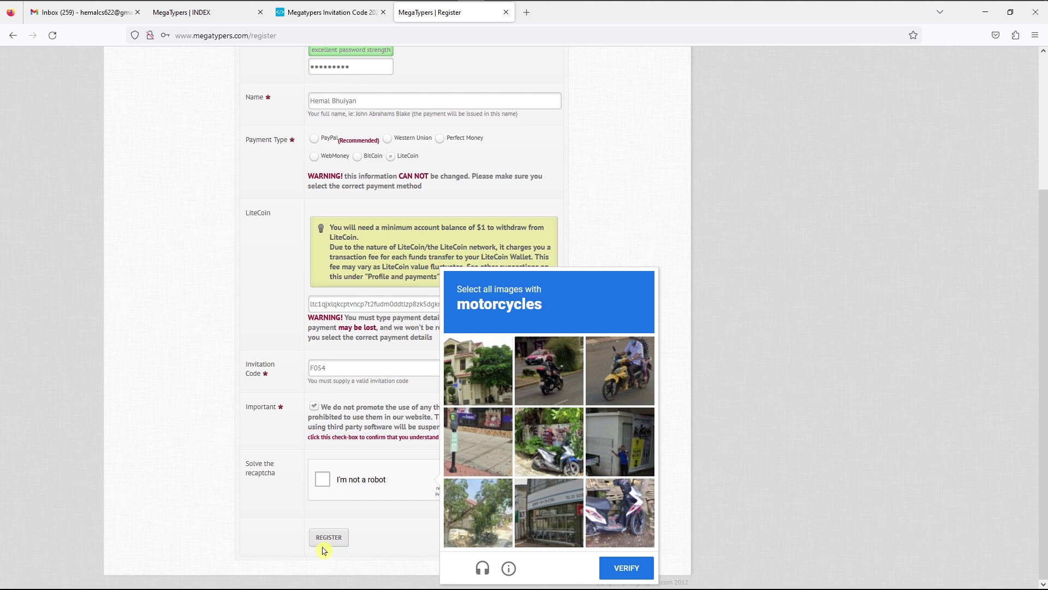
left_click(550, 392)
left_click(617, 375)
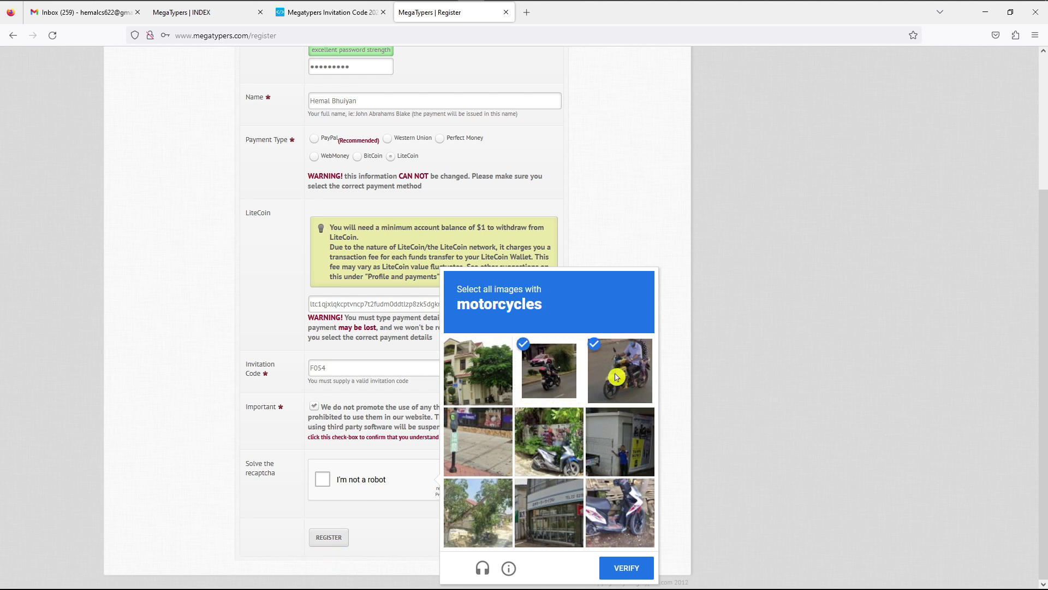
left_click(617, 527)
left_click(562, 469)
left_click(628, 569)
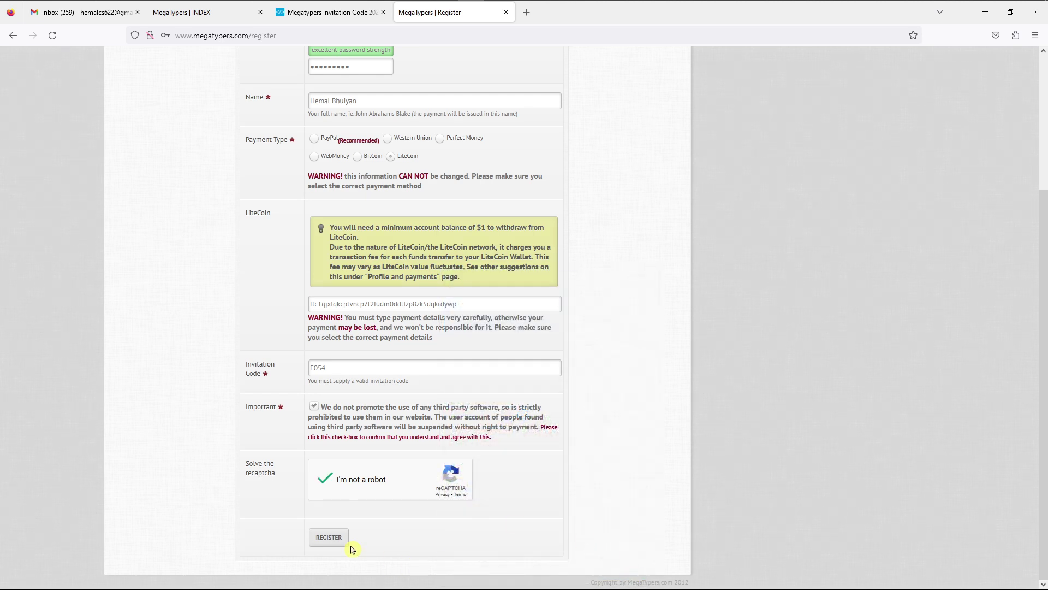
left_click(330, 538)
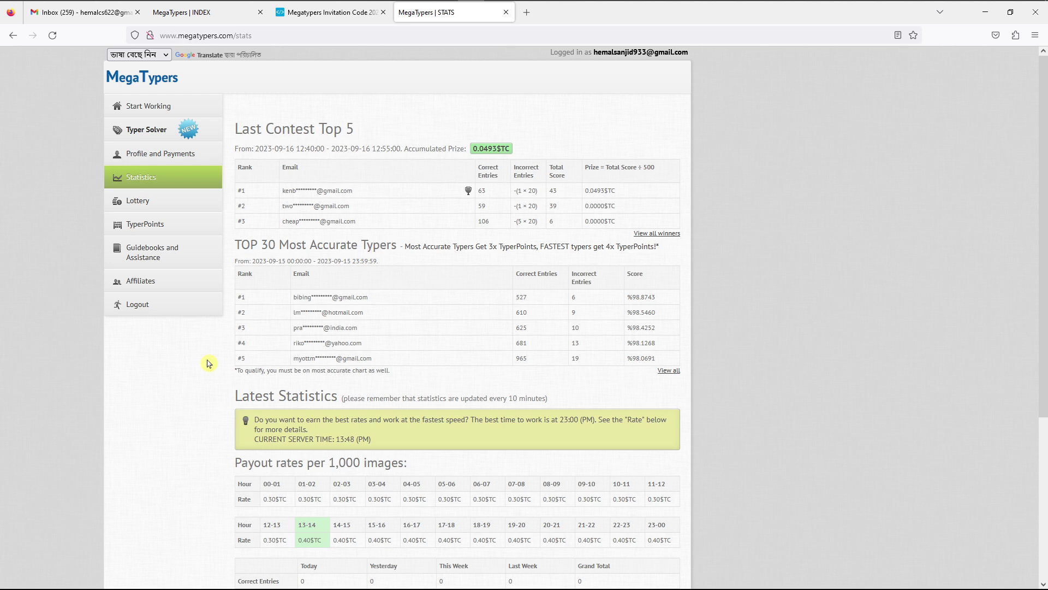
scroll(209, 363, "down", 4)
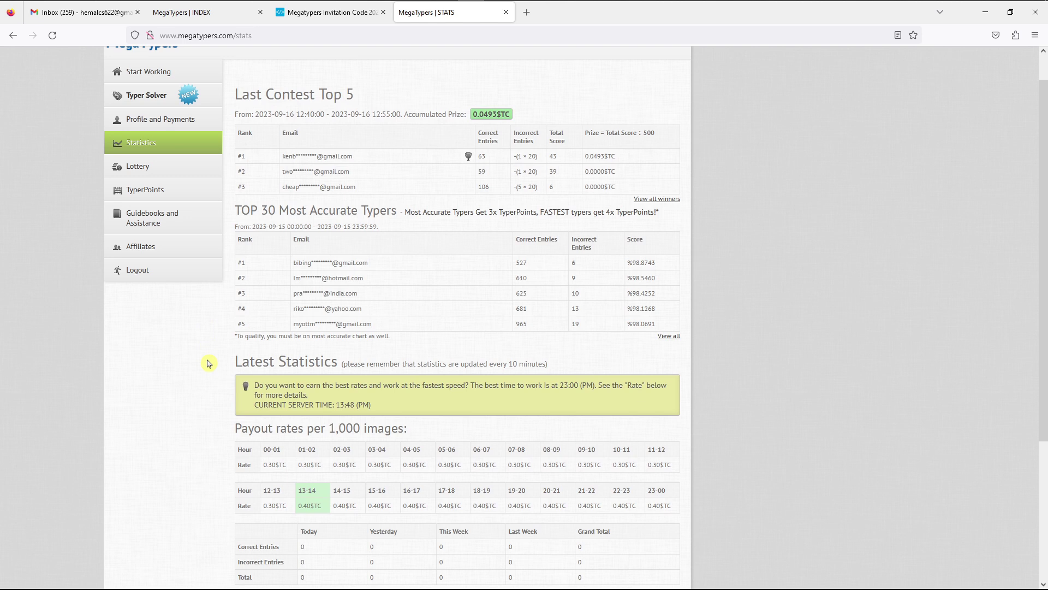
left_click(288, 240, "shift")
left_click_drag(289, 239, 234, 241)
left_click(428, 240)
left_click(201, 252)
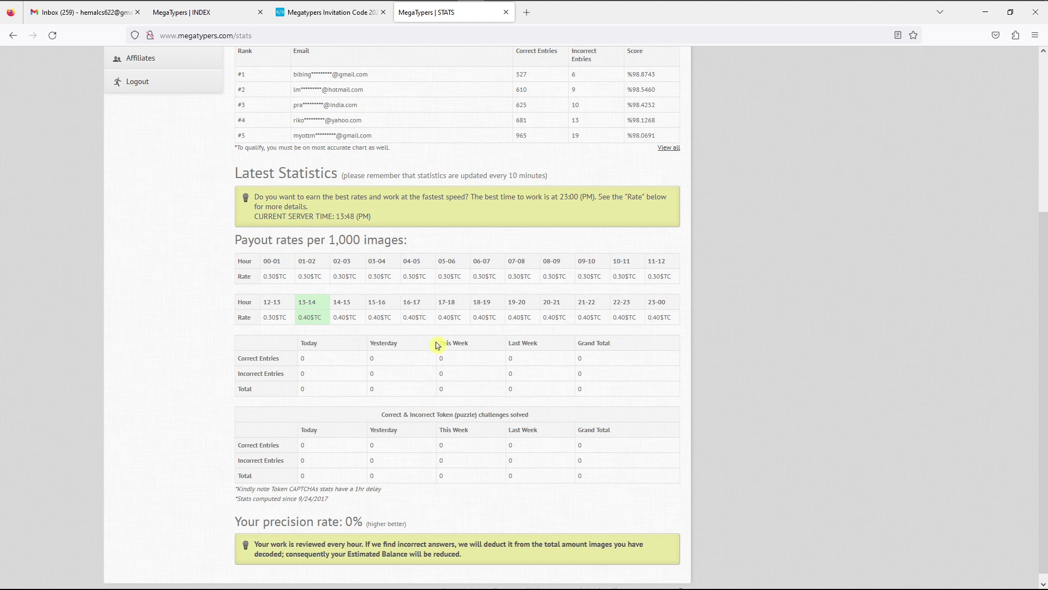
scroll(437, 344, "up", 5)
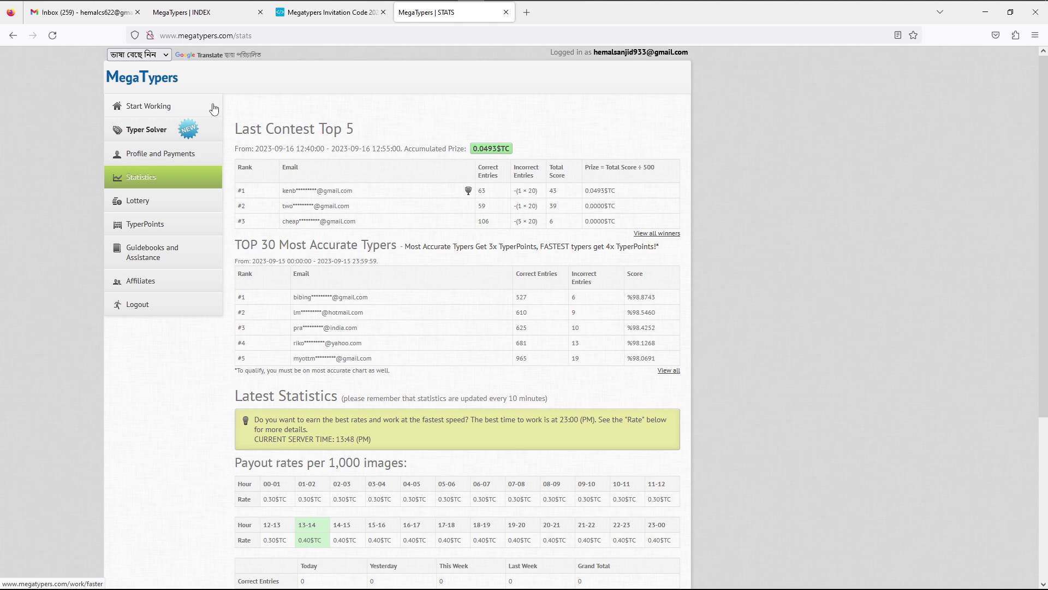
Open Start Working and check the 0.40$TC per 1000 images rate and 0.0000$ balance.
left_click(173, 111)
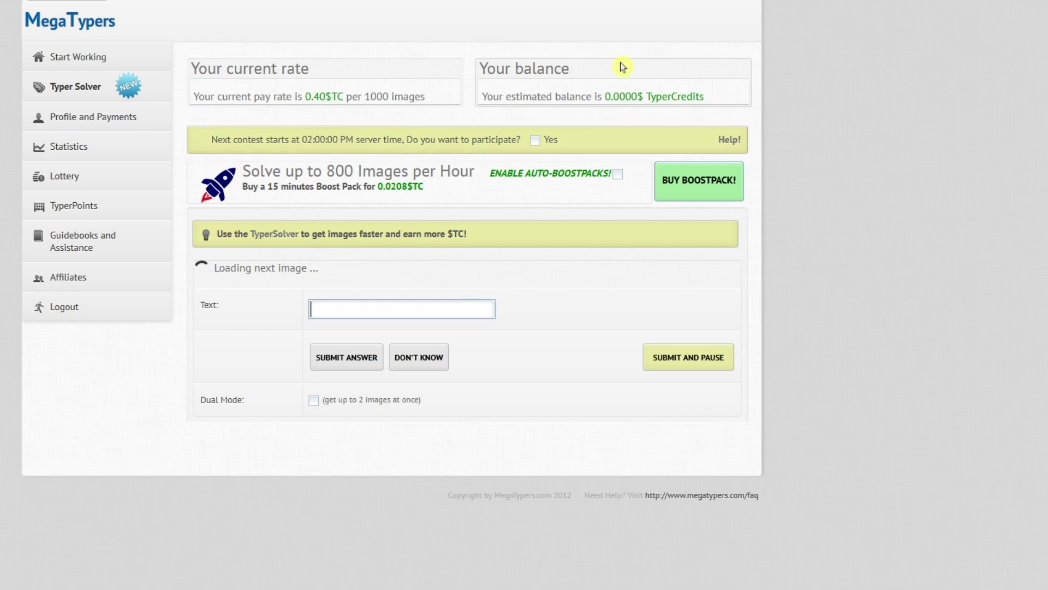
left_click_drag(191, 68, 334, 70)
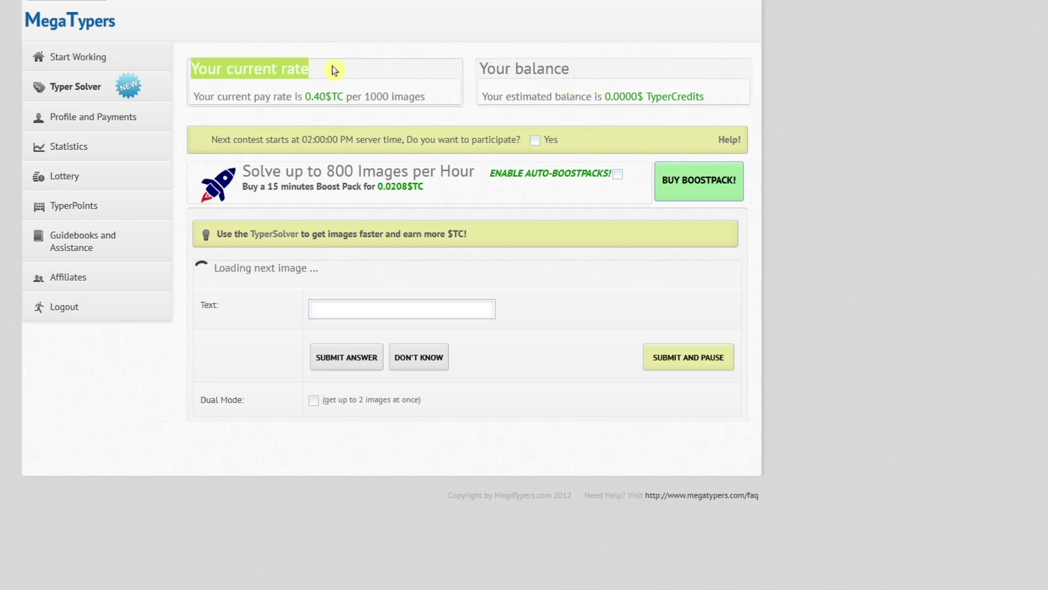
left_click_drag(479, 69, 612, 67)
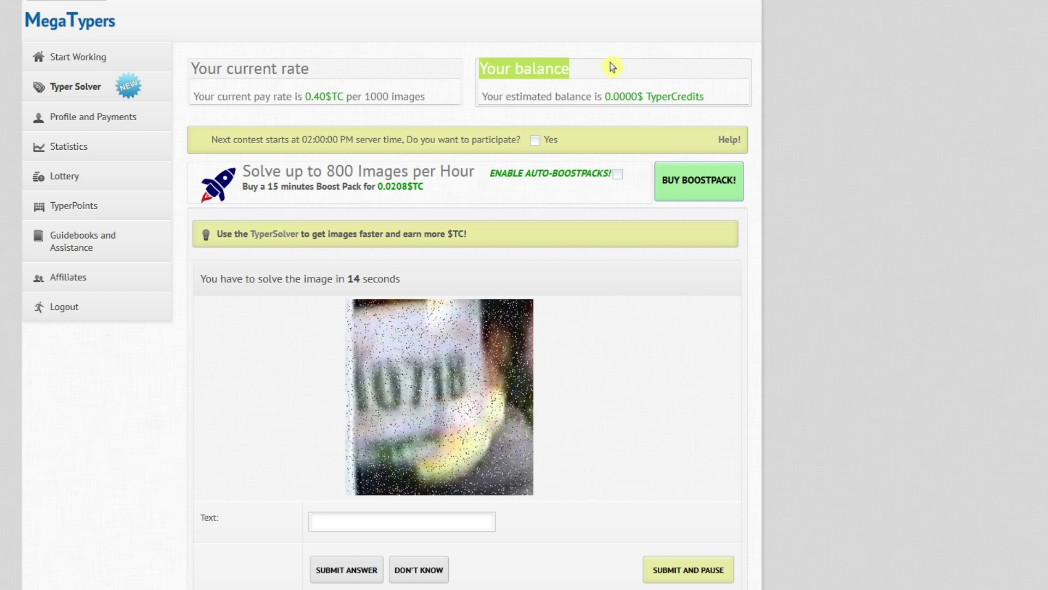
left_click(612, 67)
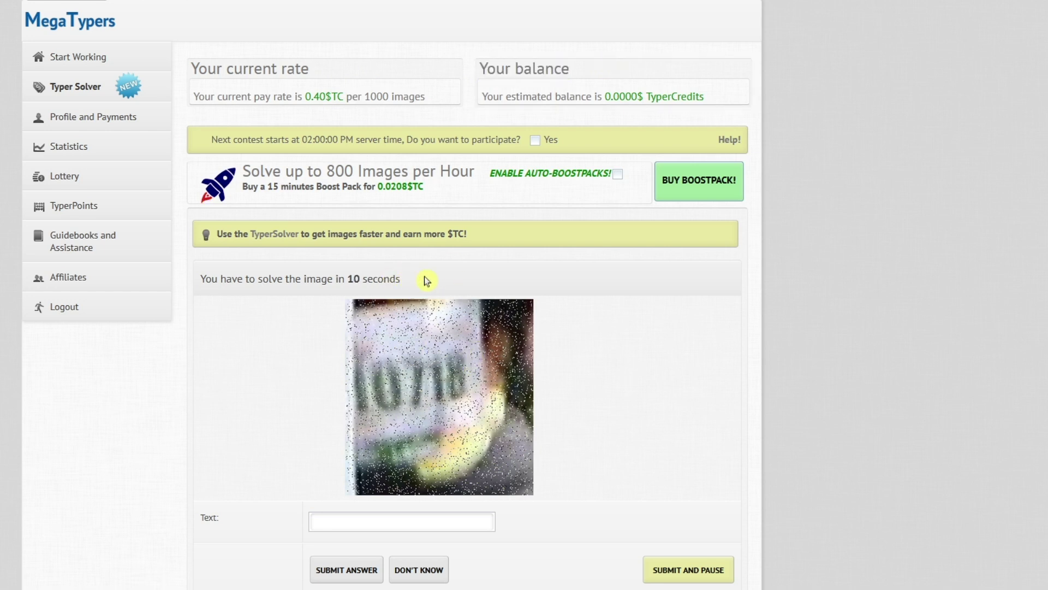
scroll(427, 281, "down", 1)
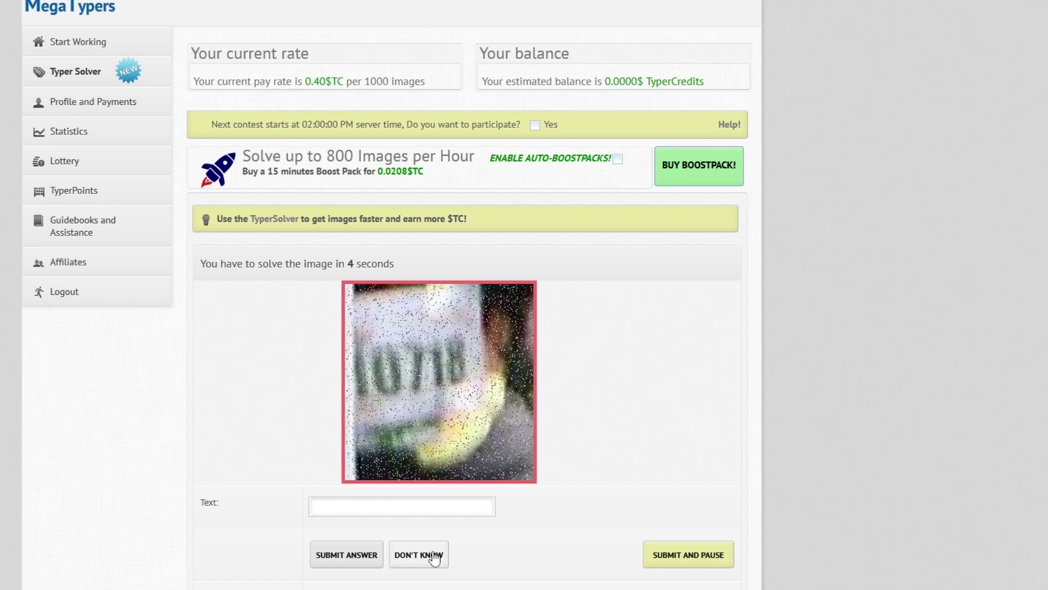
Skip the blurry image and answer the number-tile captcha with 8624351.
left_click(414, 561)
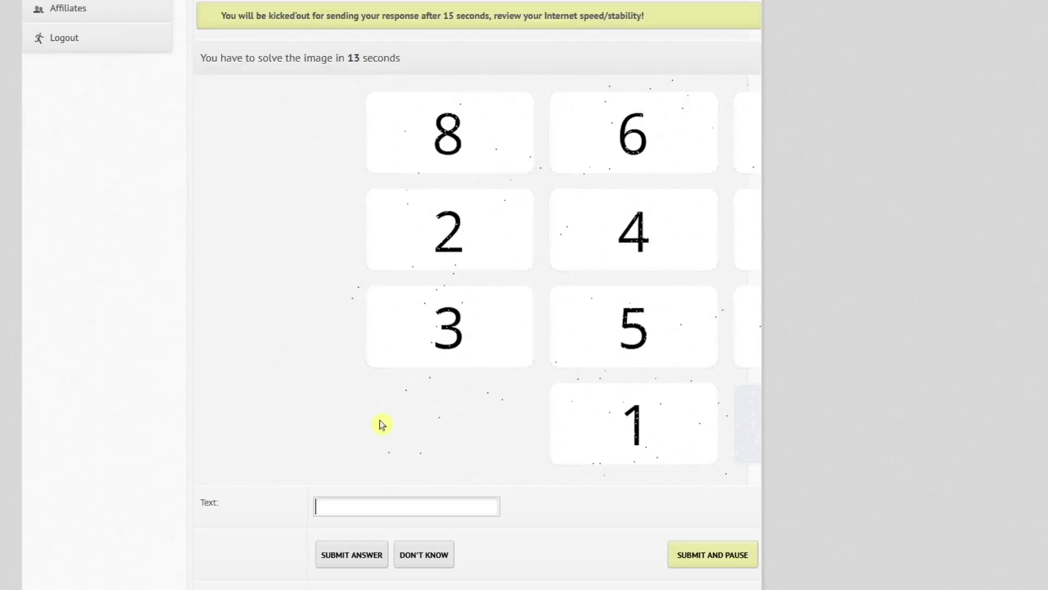
type("8624351")
left_click(349, 556)
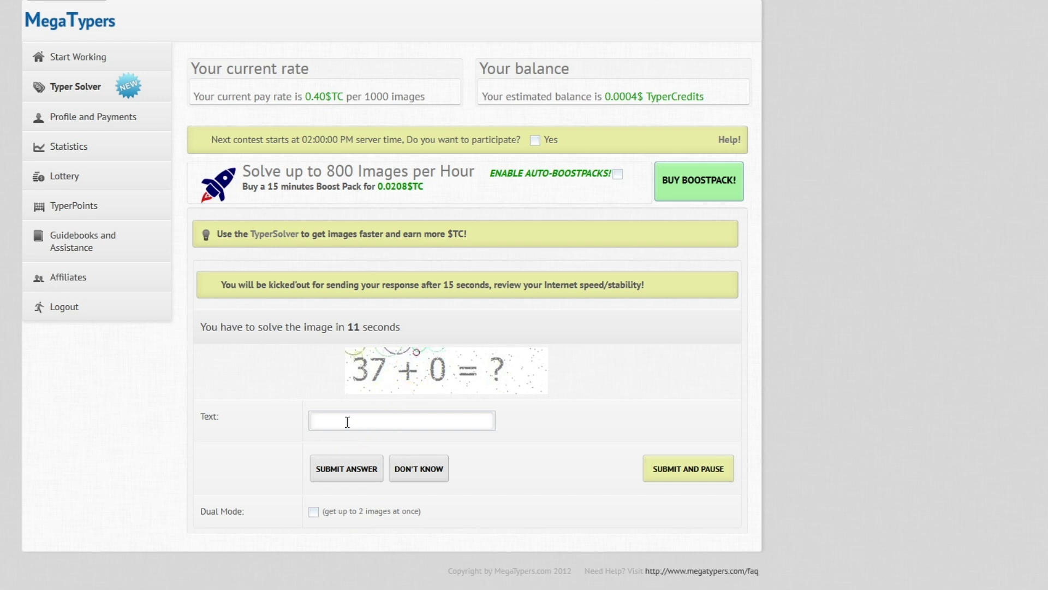
Answer the '37 + 0' captcha with 37 and the next one with kq.
type("37")
left_click(352, 469)
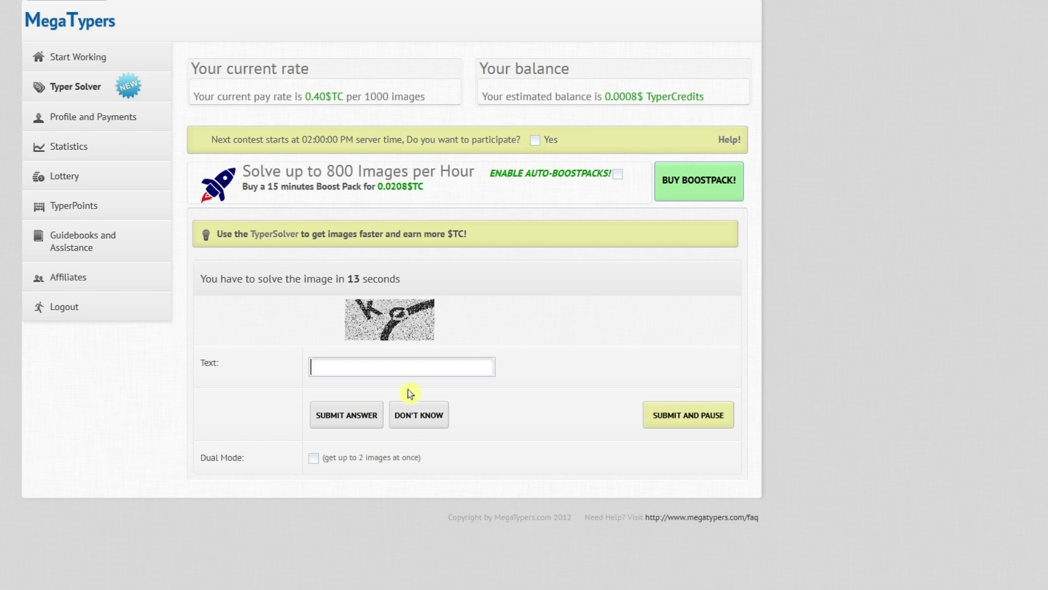
type("k")
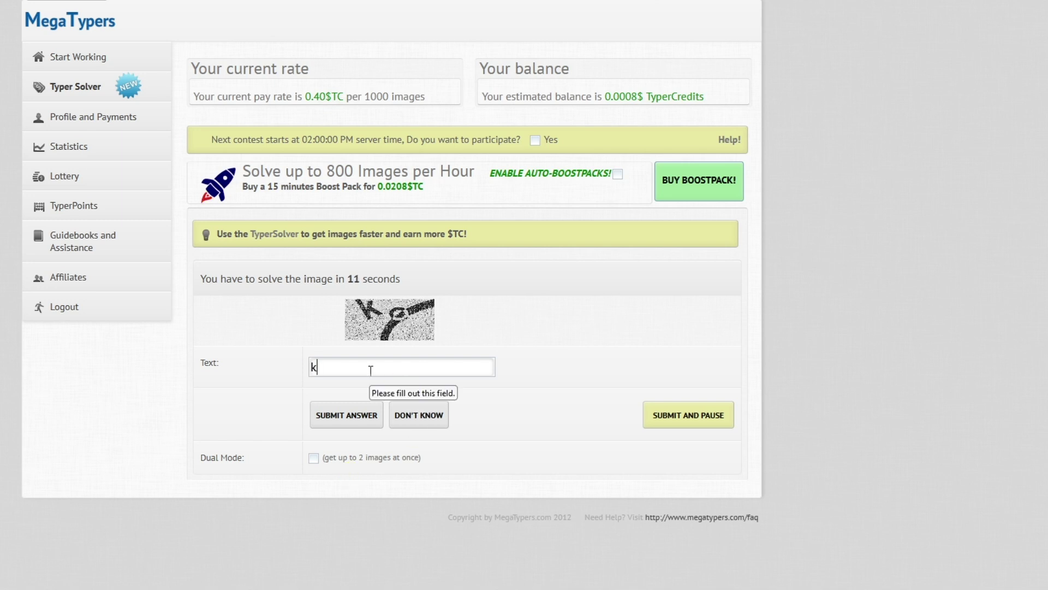
type("O")
key("BackSpace")
type("q")
left_click(342, 419)
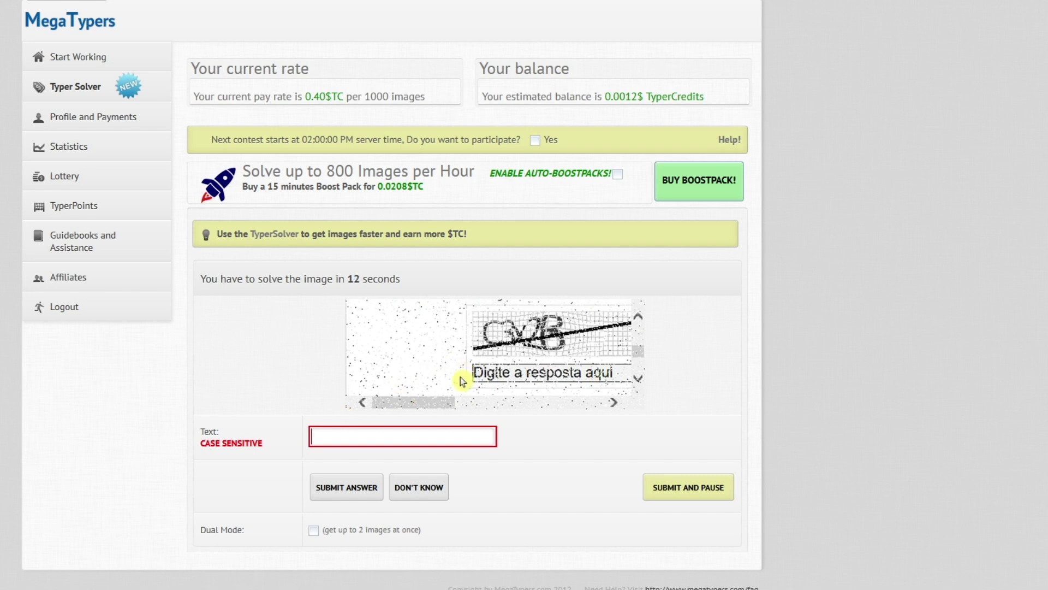
Skip two unreadable captchas and answer the next one with z158.
left_click(424, 491)
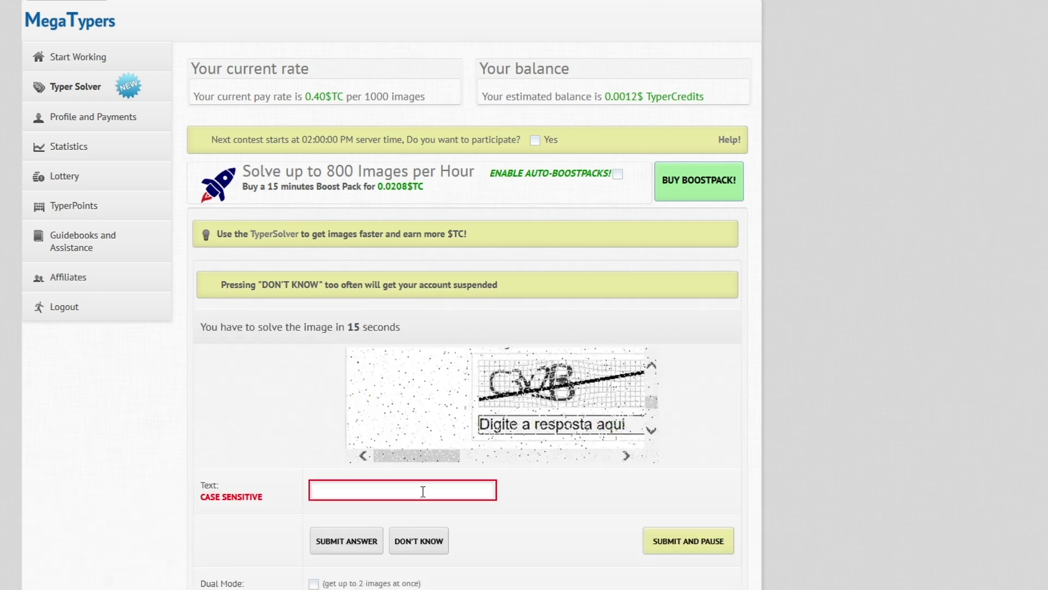
left_click(419, 541)
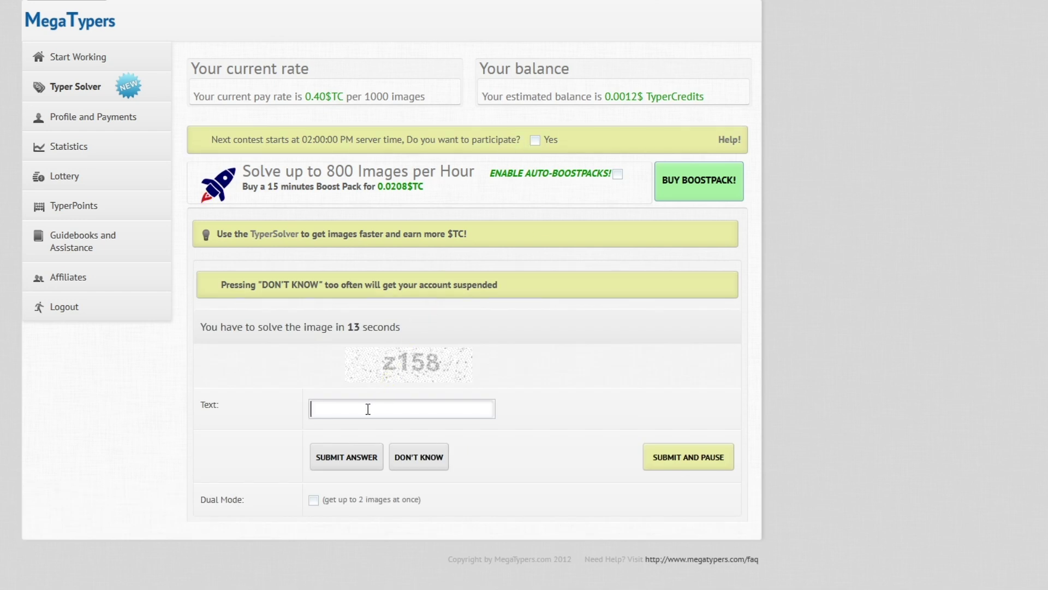
type("z158")
left_click(350, 461)
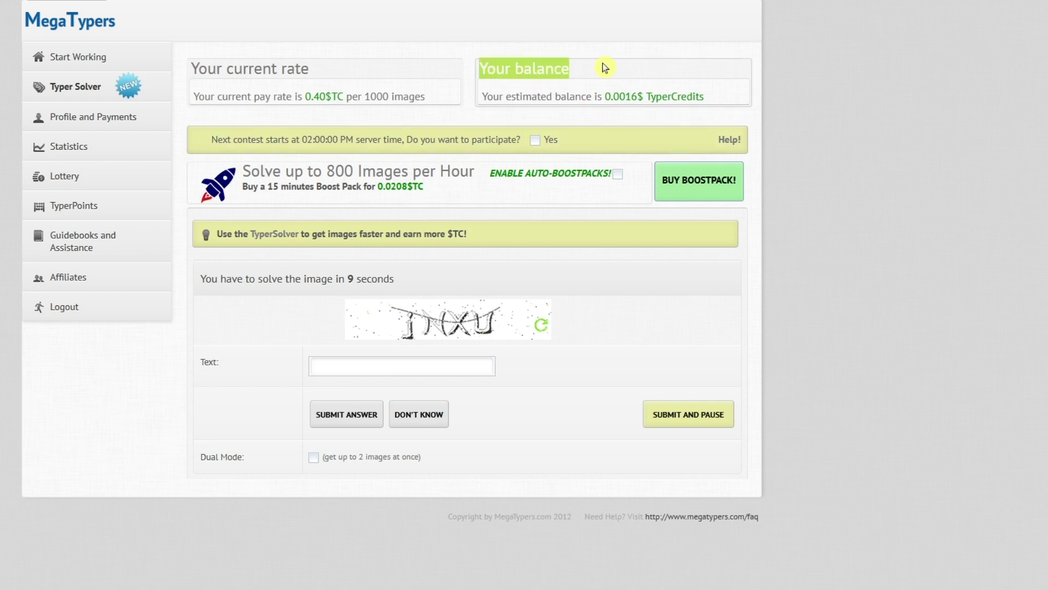
Mark the distorted-letter, double and faint captcha images as DON'T KNOW.
double_click(619, 97)
left_click(624, 86)
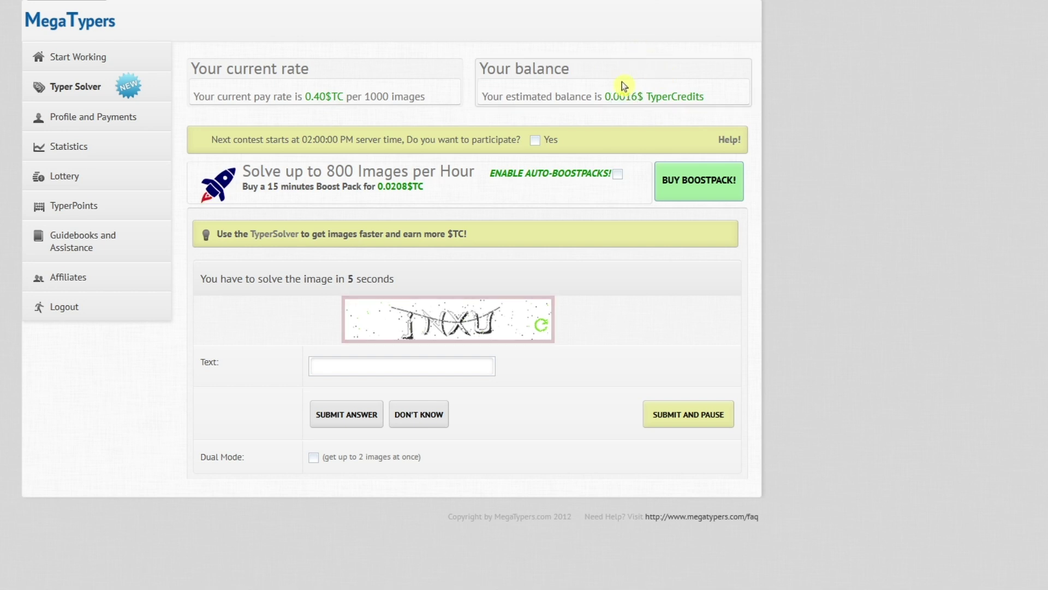
left_click(423, 421)
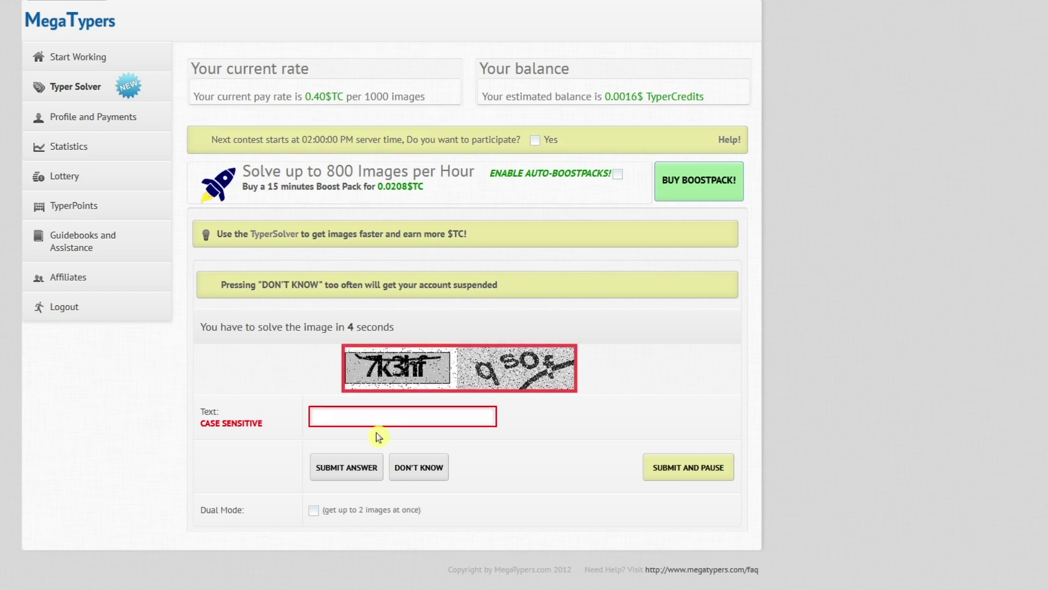
left_click(419, 464)
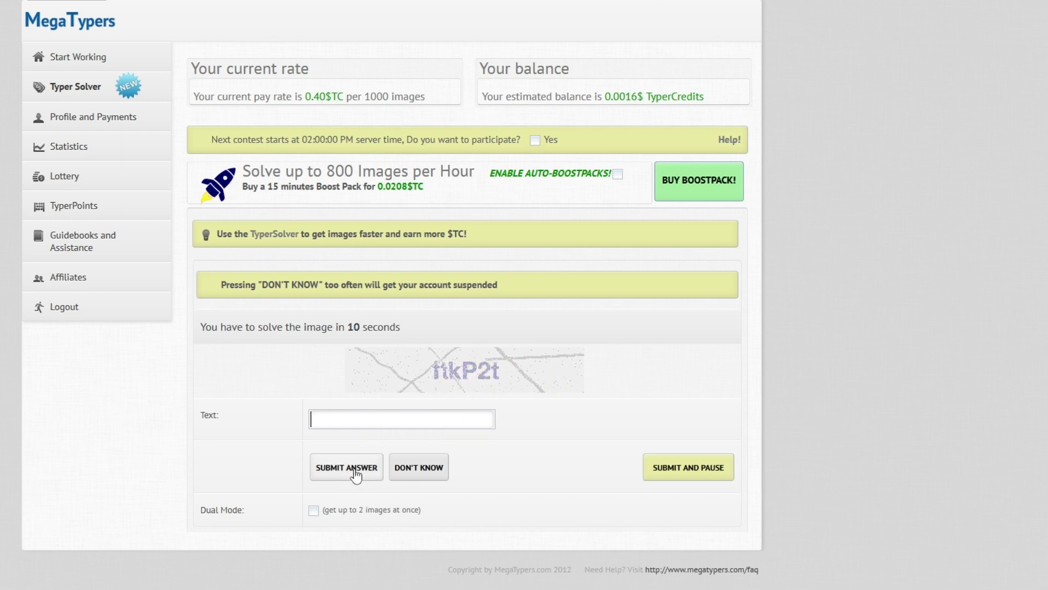
left_click(428, 468)
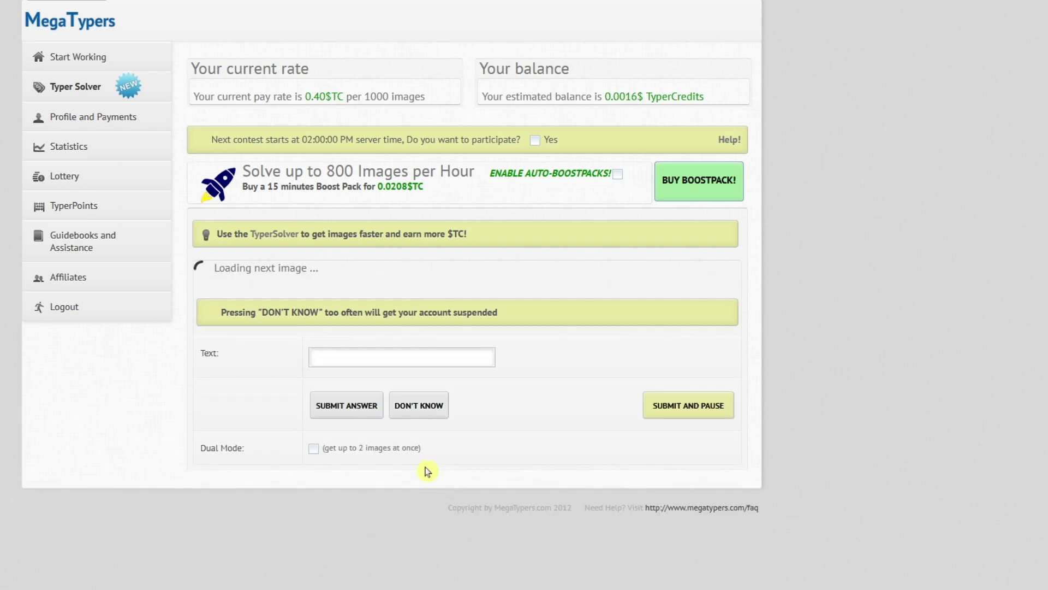
Submit the current captcha and pause work to reach the Statistics page.
left_click(693, 409)
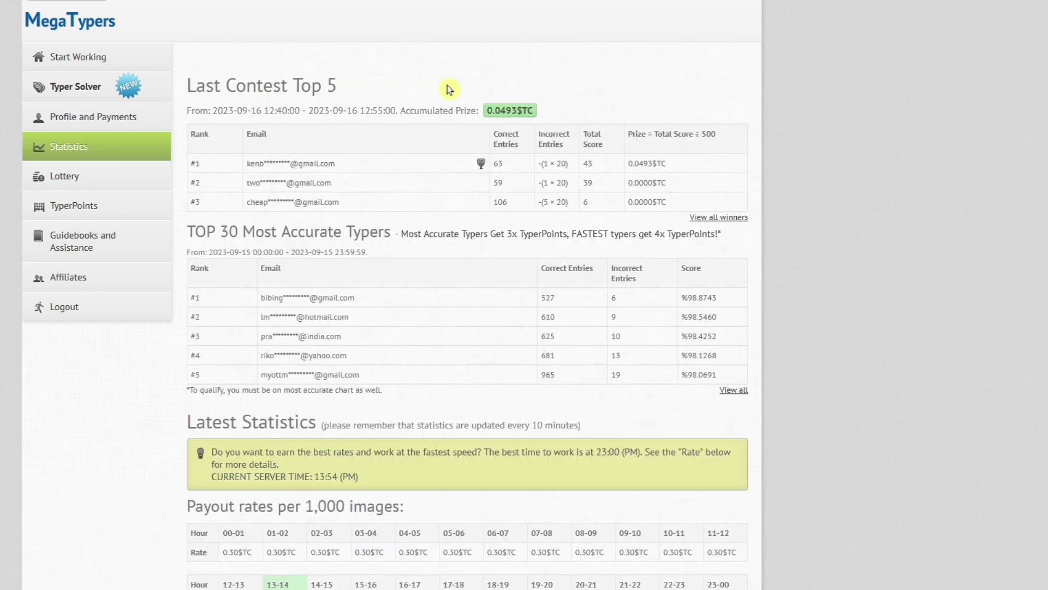